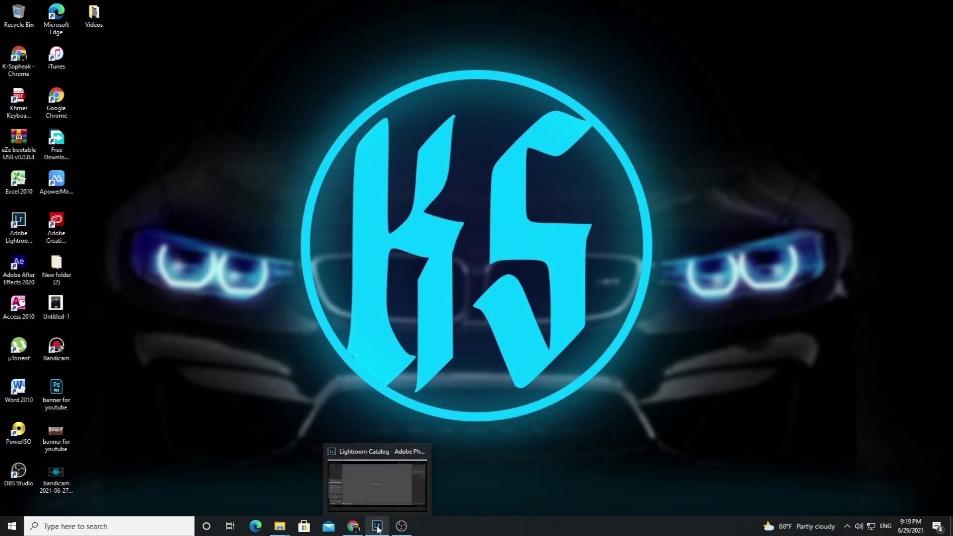
# Step: Restore Lightroom Classic, glance at the Develop module, and return to the empty Library
pyautogui.click(377, 526)
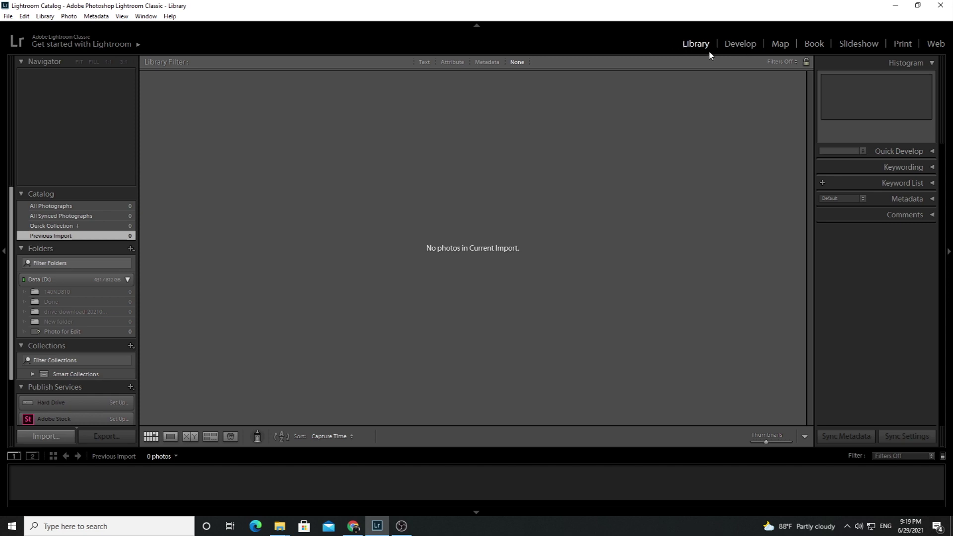
pyautogui.click(739, 44)
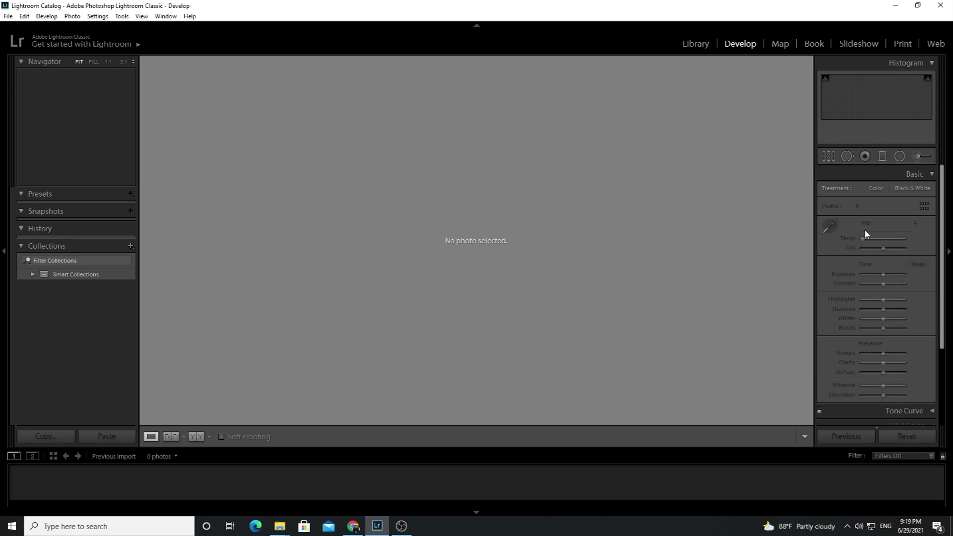
pyautogui.click(696, 48)
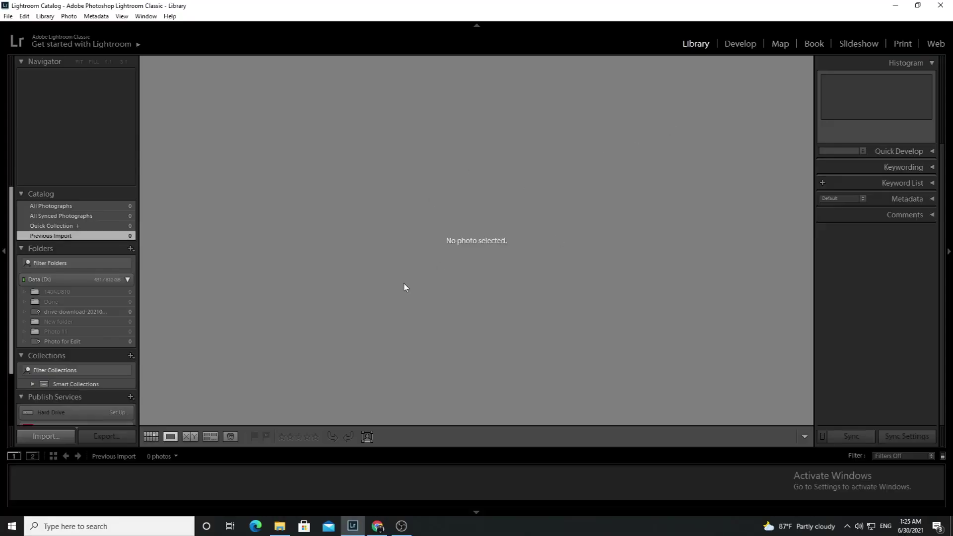
# Step: Rename the 140ND810 folder on Data (D:) to 'Photo11' in File Explorer, then close Explorer
pyautogui.click(280, 526)
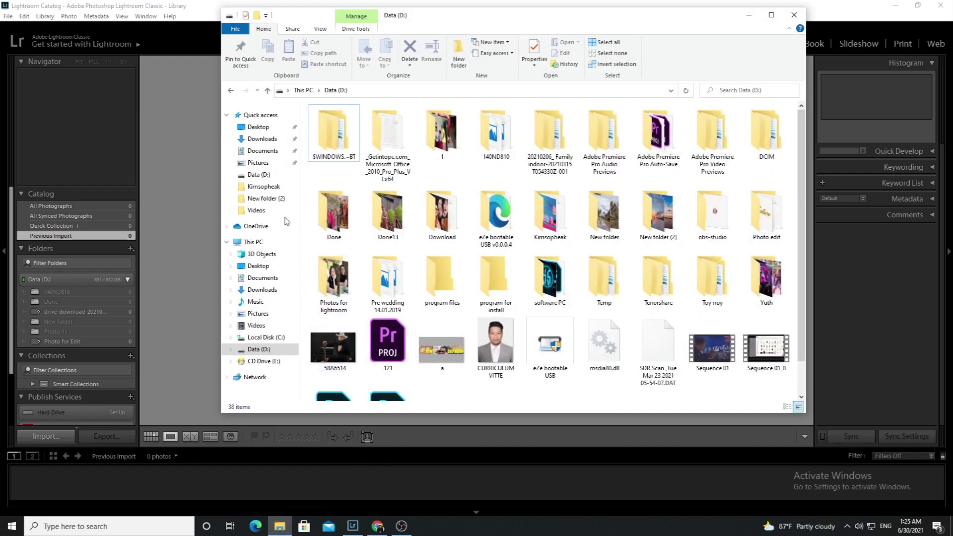
pyautogui.click(273, 350)
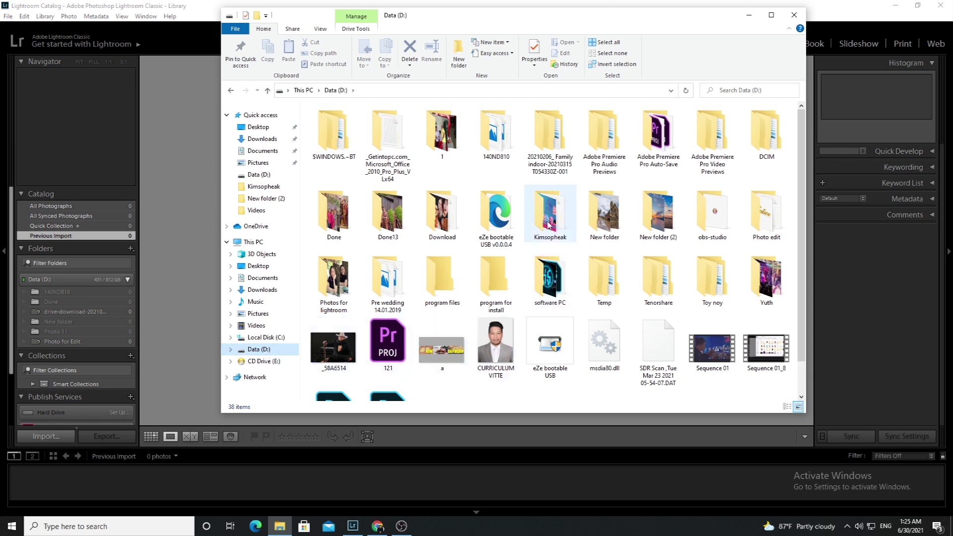
pyautogui.rightClick(493, 134)
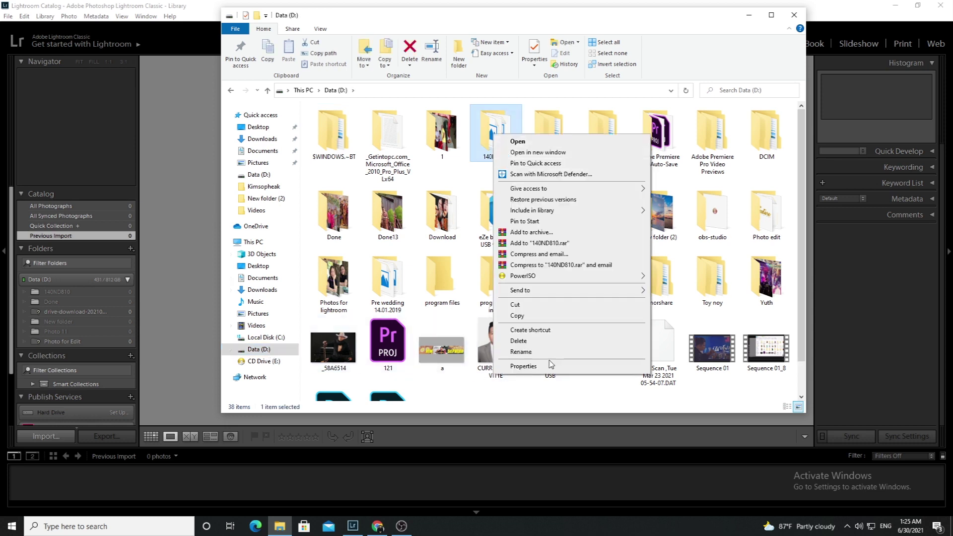
pyautogui.click(549, 353)
pyautogui.write('Photo11')
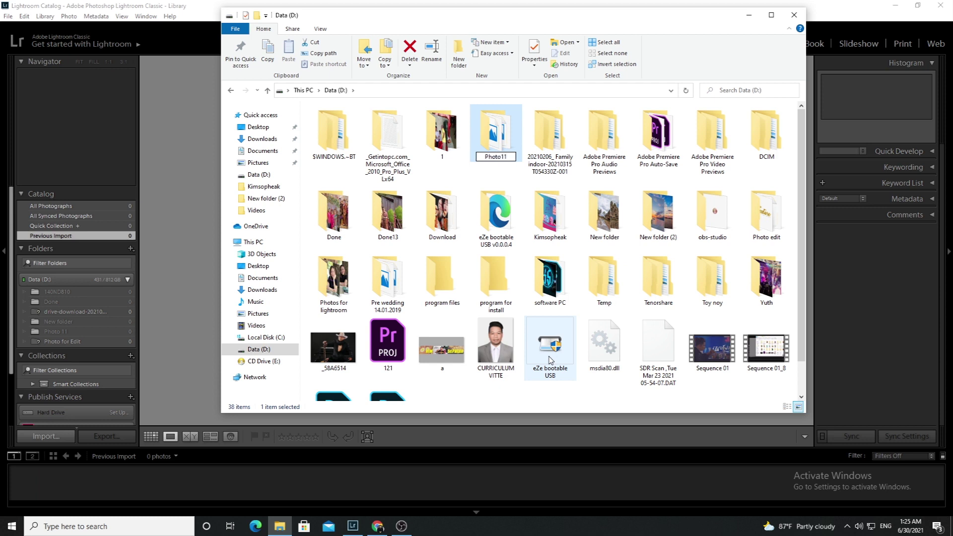
pyautogui.press('Return')
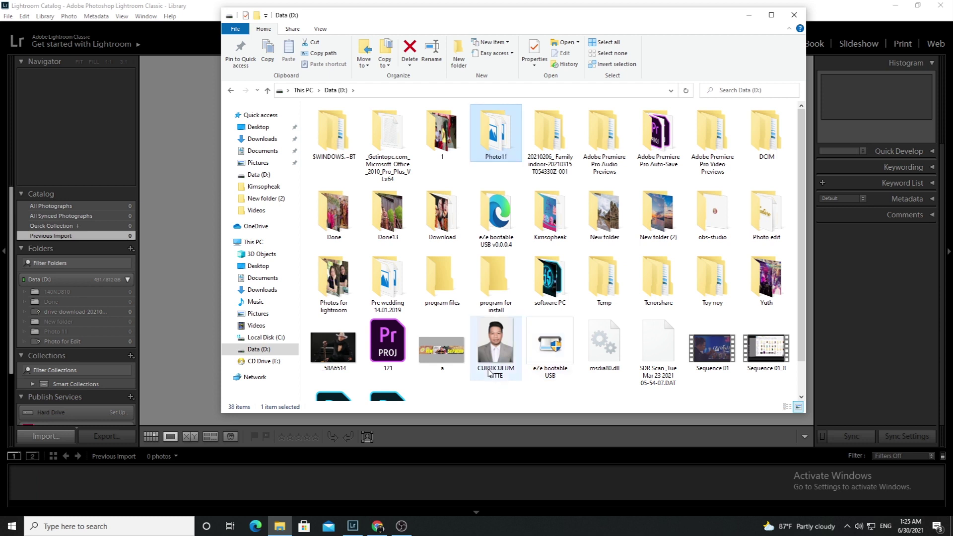
pyautogui.click(707, 390)
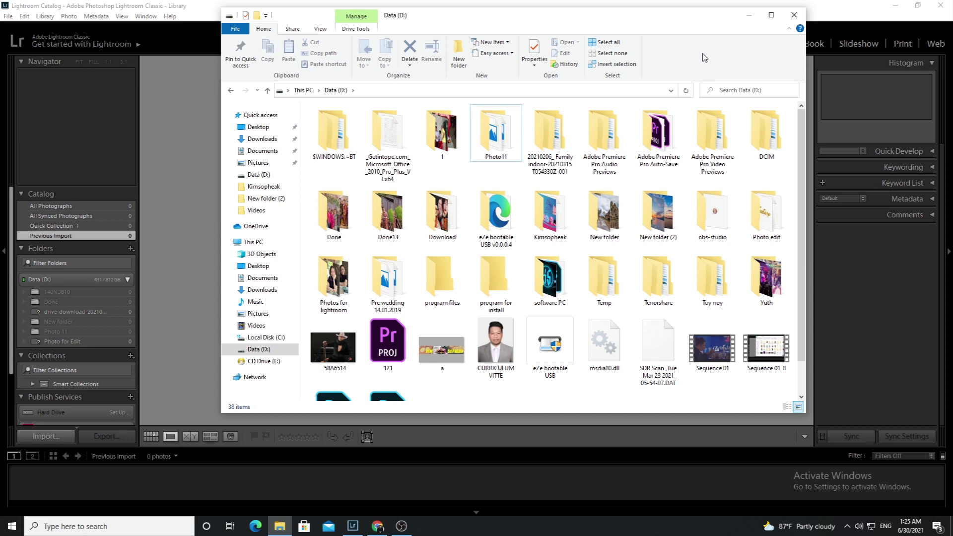
pyautogui.click(794, 15)
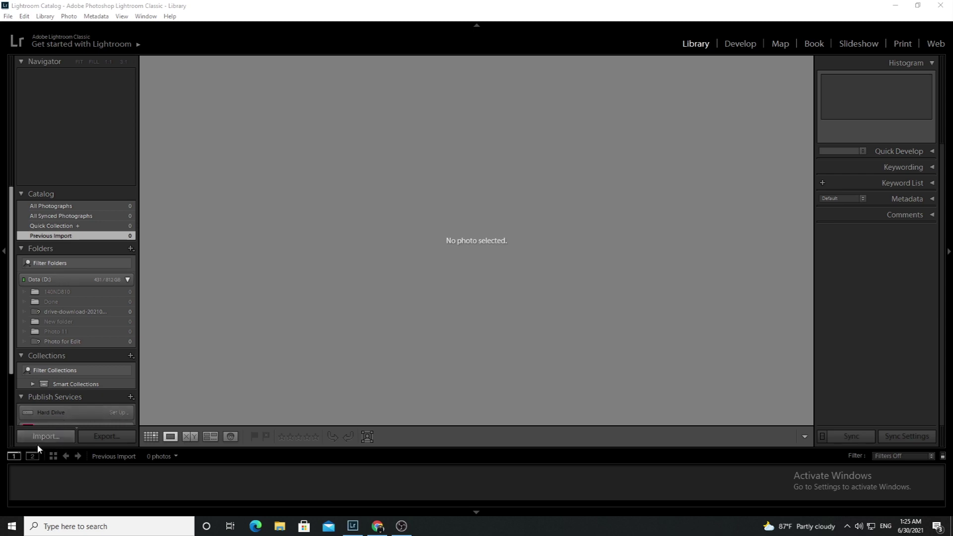
# Step: Start an import and expand Data (D:) in the Source panel to list its folders
pyautogui.click(52, 439)
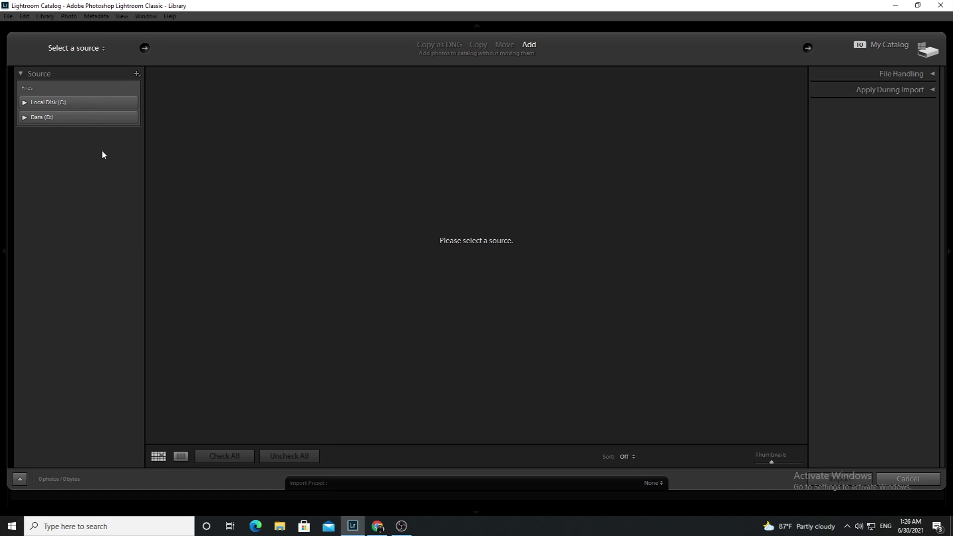
pyautogui.click(25, 117)
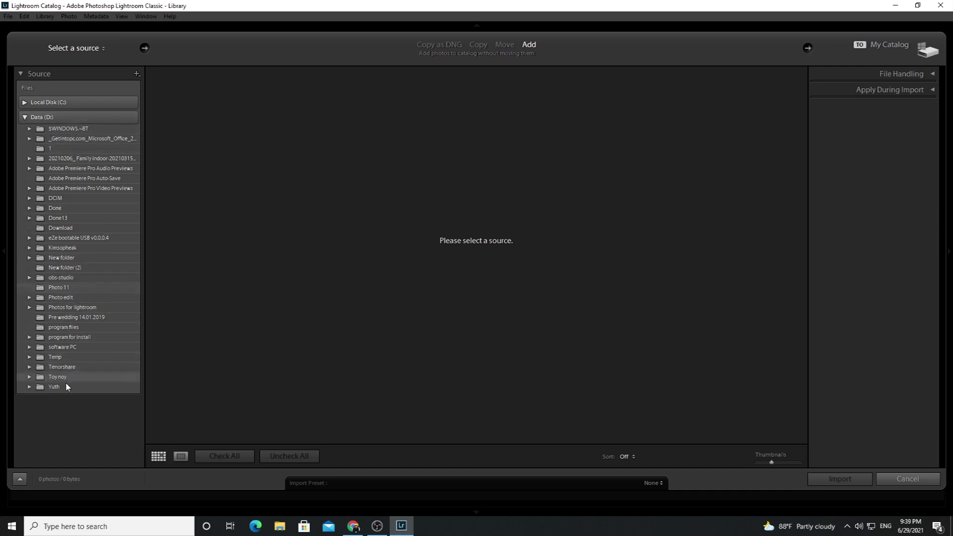
# Step: Choose the Photo 11 folder as the import source and uncheck all nine photos
pyautogui.click(59, 290)
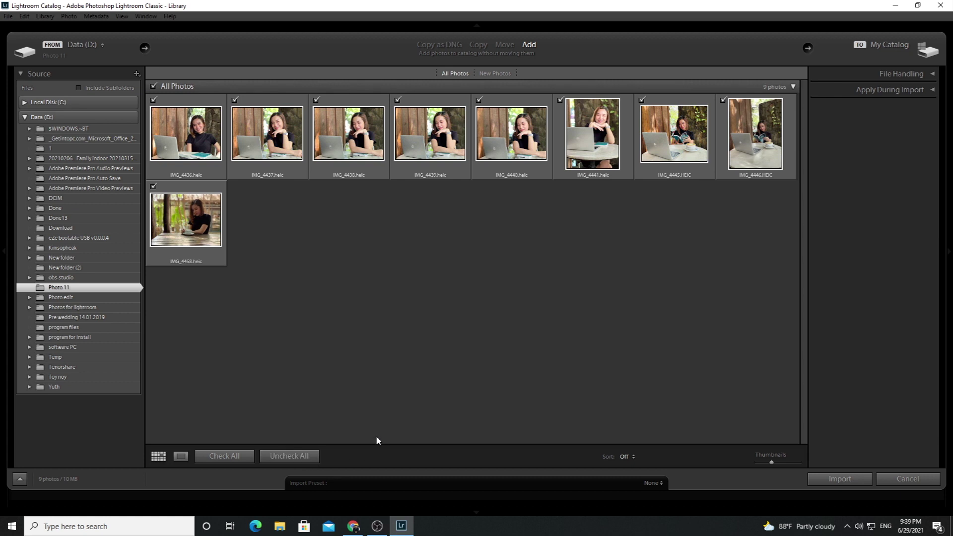
pyautogui.click(292, 462)
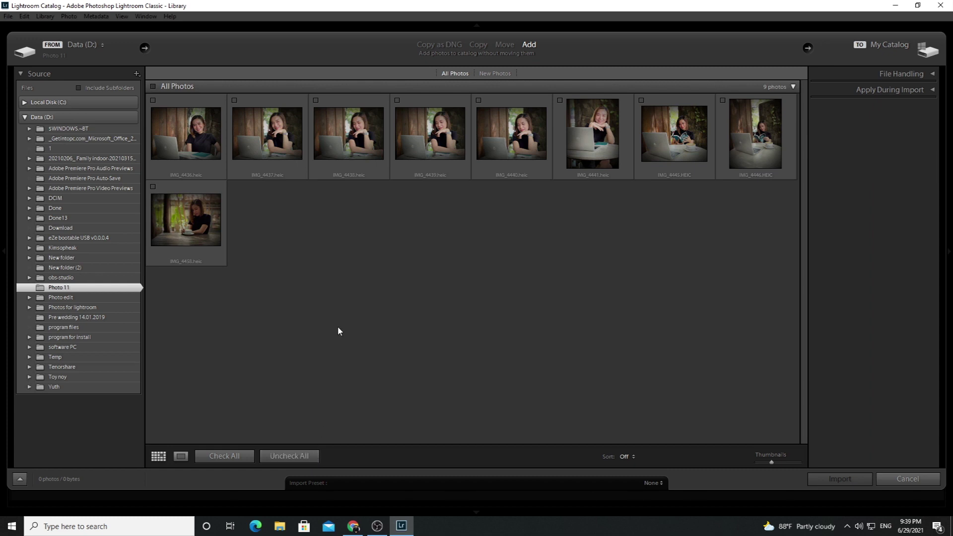
pyautogui.click(242, 456)
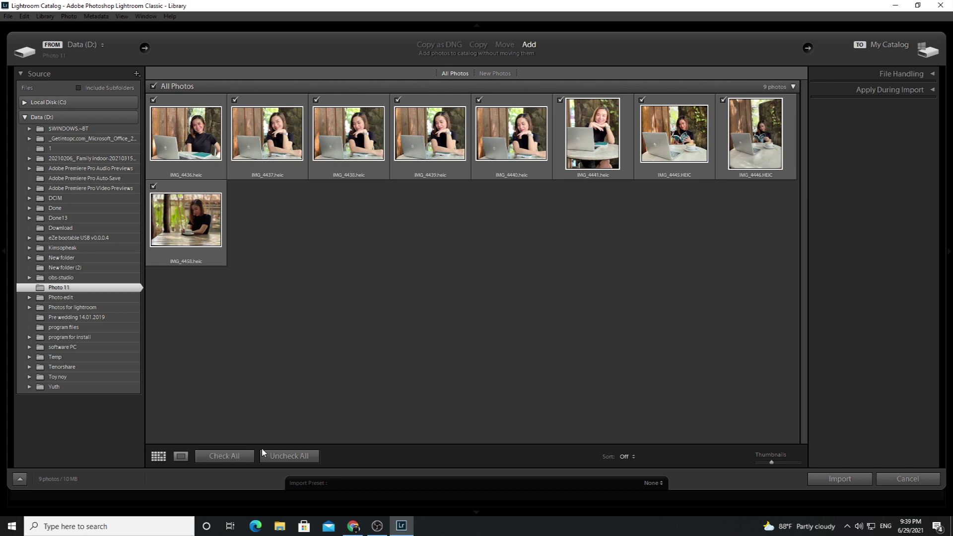
pyautogui.click(272, 458)
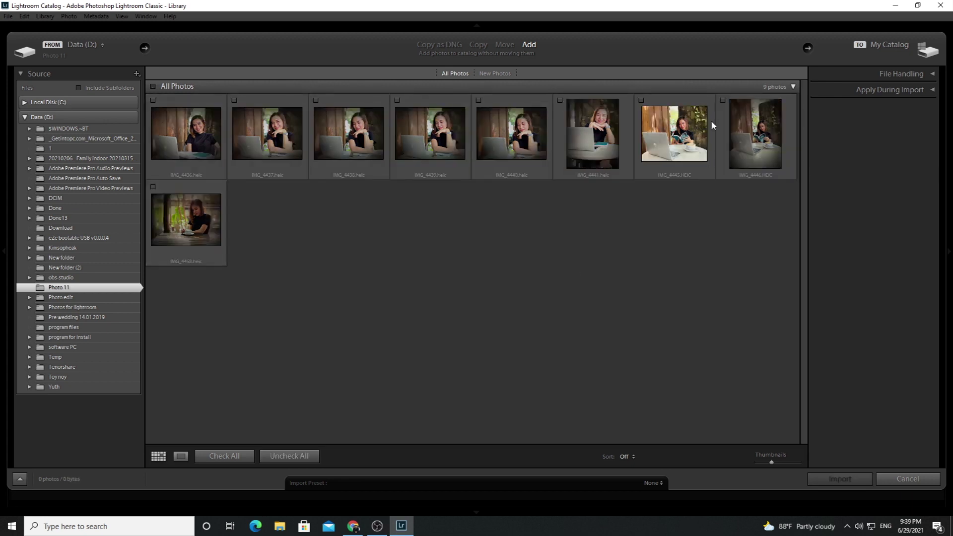
pyautogui.moveTo(755, 134)
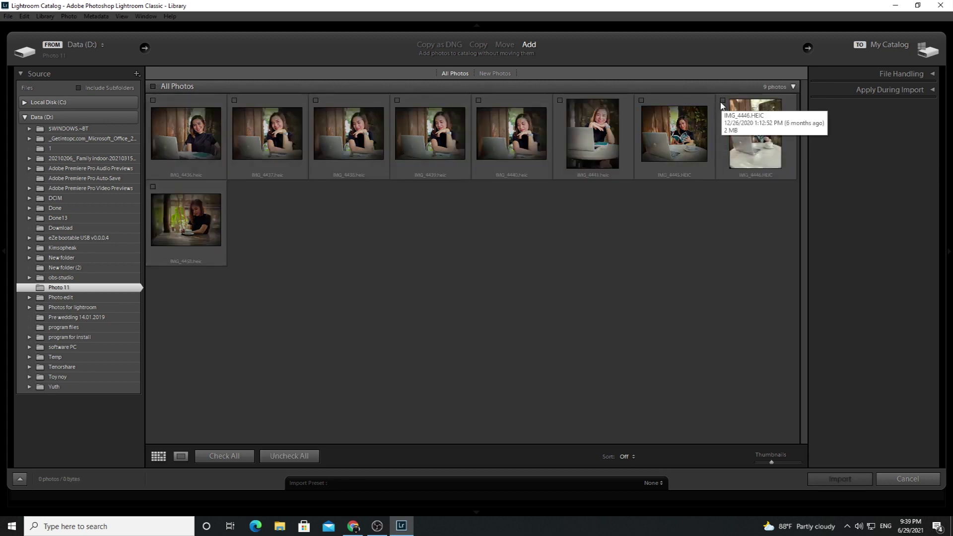
# Step: Tick IMG_4446, IMG_4458 and IMG_4436 and import those three photos
pyautogui.click(723, 100)
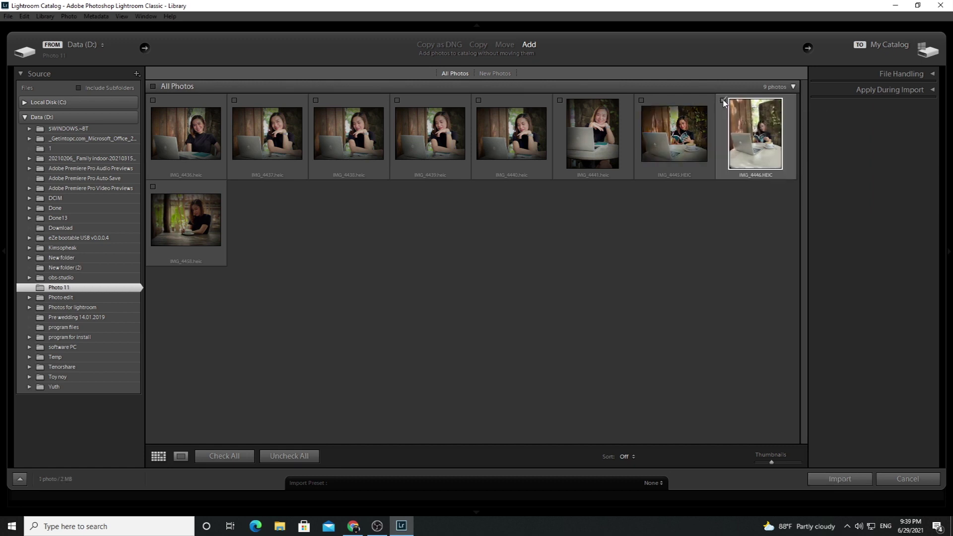
pyautogui.click(154, 187)
pyautogui.click(153, 101)
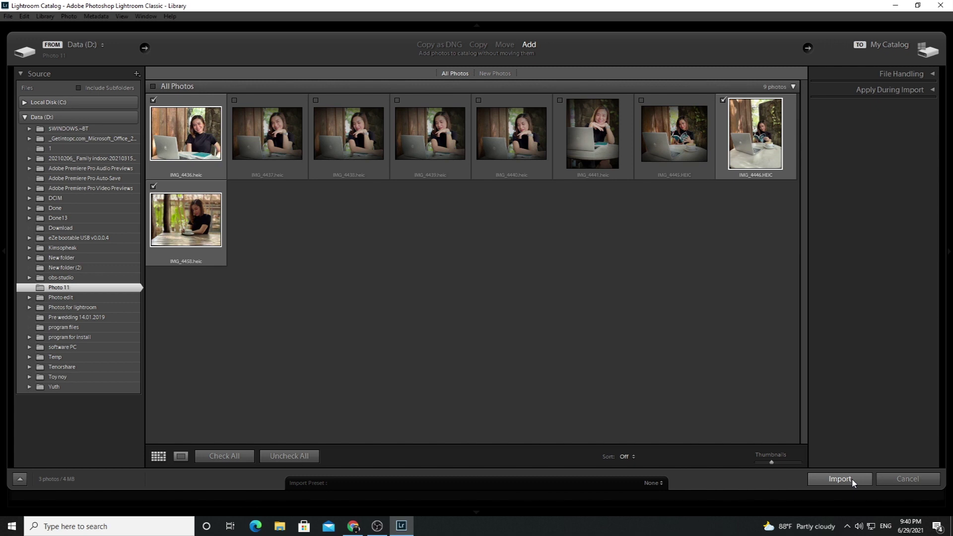
pyautogui.click(853, 483)
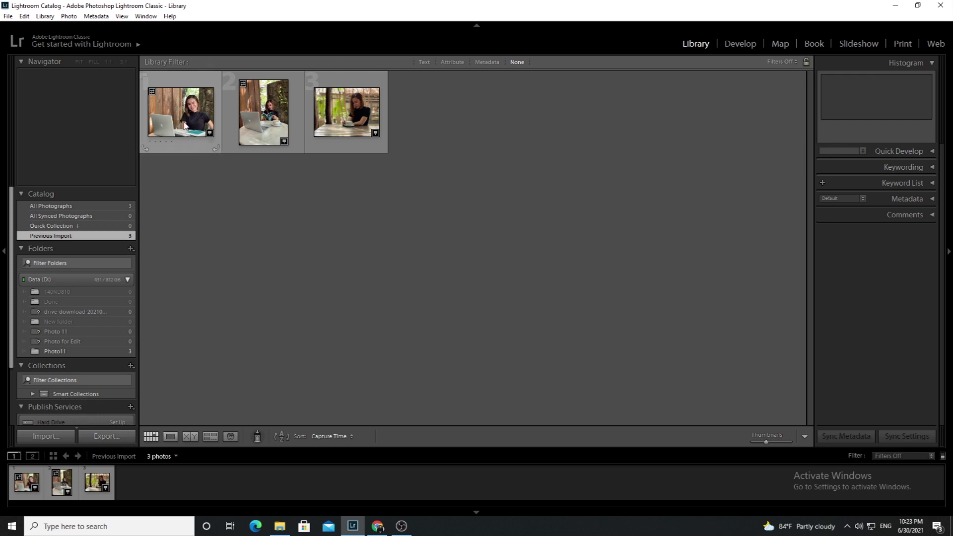
# Step: Select the first imported photo, IMG_4436, in the Library grid
pyautogui.click(185, 125)
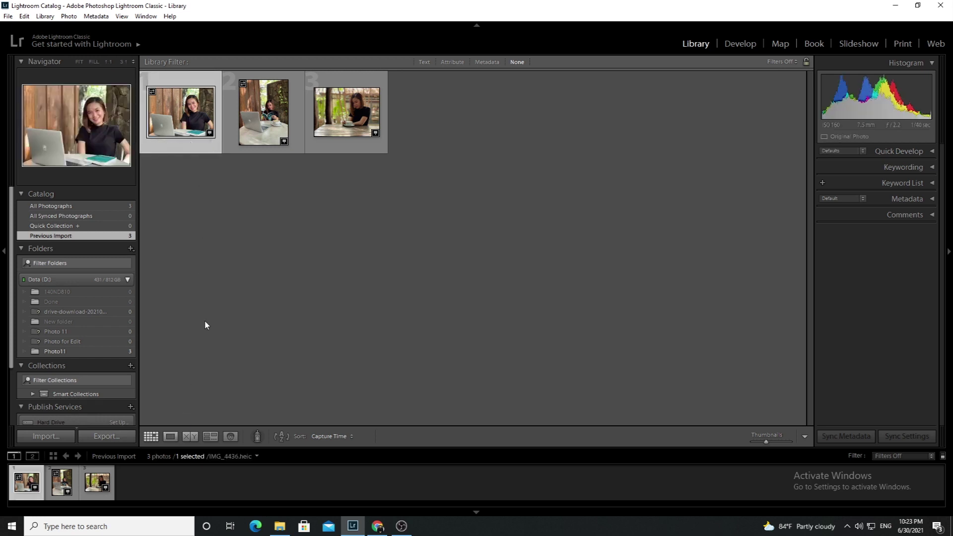
# Step: Show IMG_4436 in Loupe view and zoom to 1:1 on the laptop logo
pyautogui.click(170, 437)
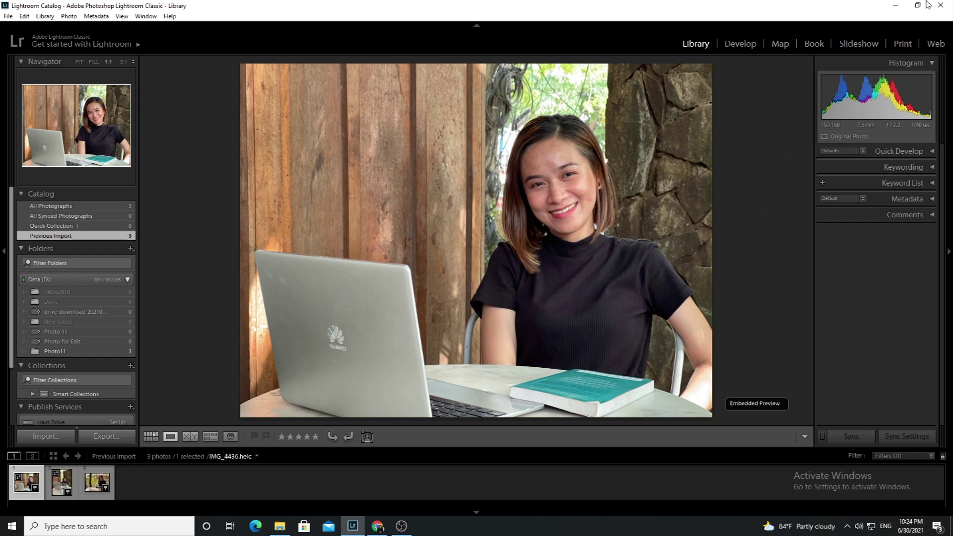
pyautogui.press('z')
pyautogui.press('z')
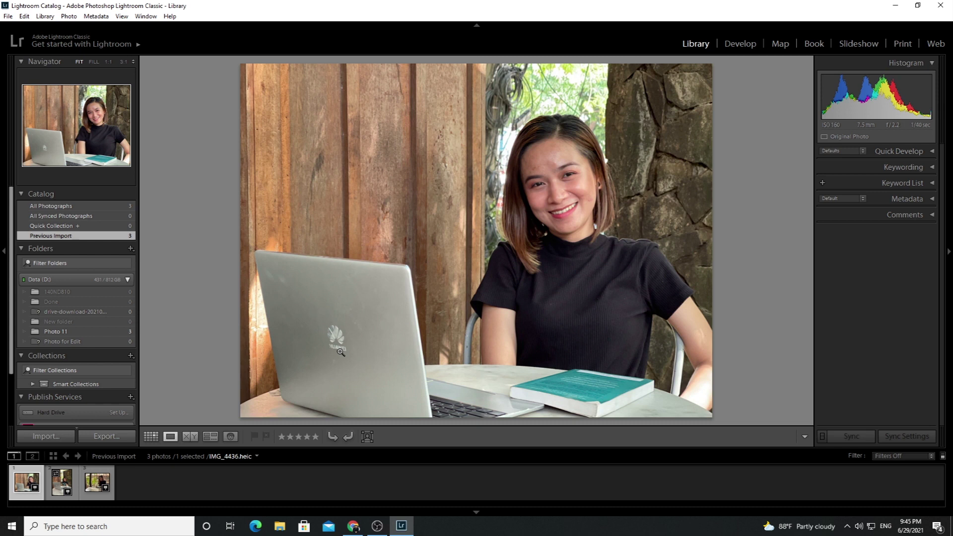
pyautogui.click(339, 350)
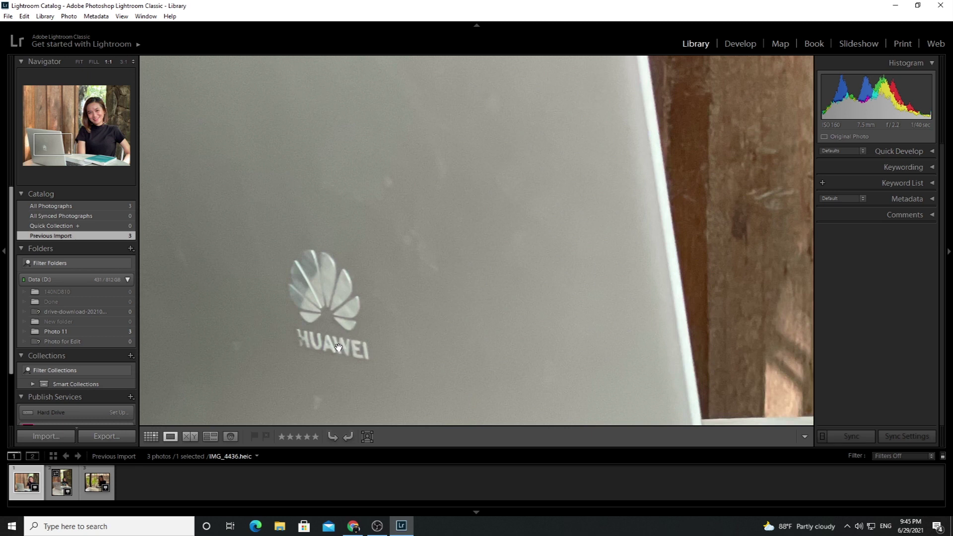
pyautogui.click(338, 348)
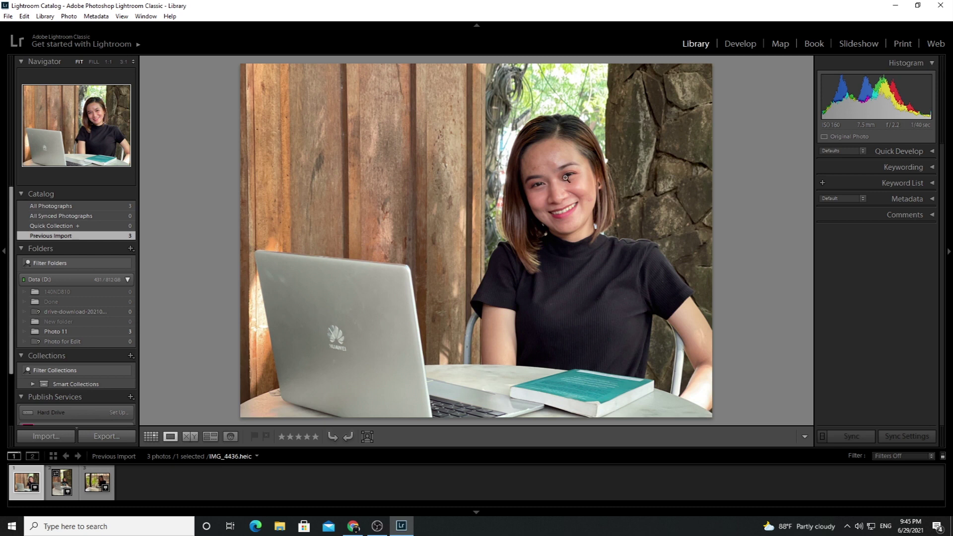
pyautogui.click(559, 163)
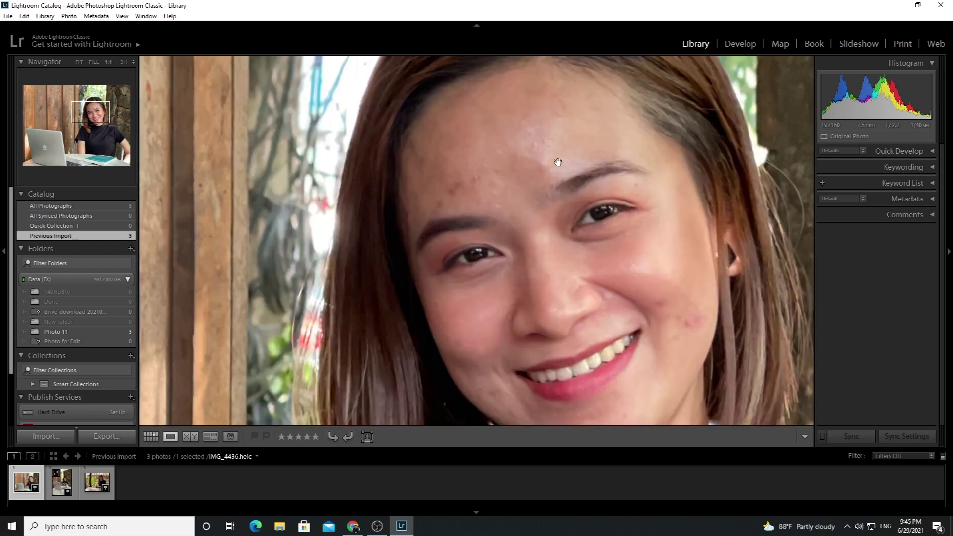
pyautogui.click(558, 162)
pyautogui.click(558, 162)
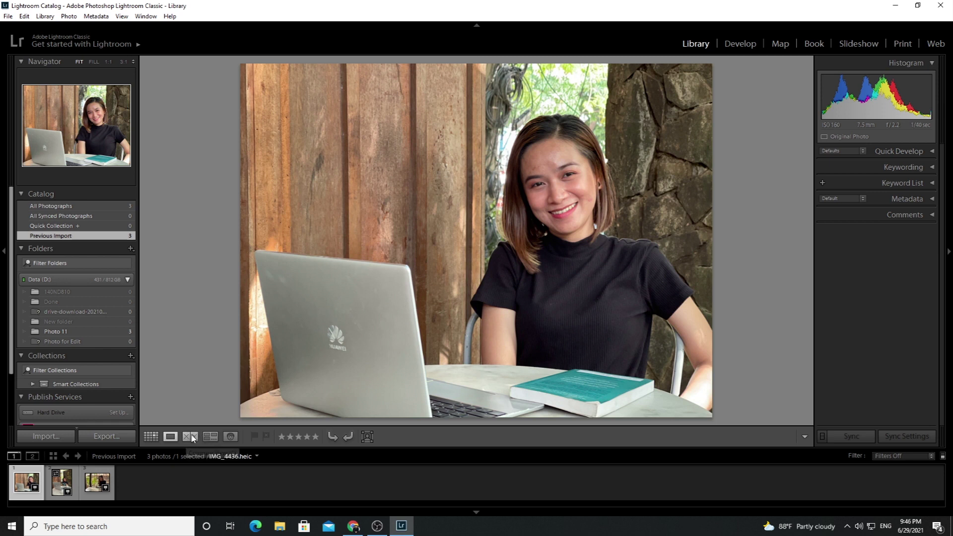
# Step: Compare the laptop portrait with the coffee-cup photo side by side, then return to Grid view
pyautogui.click(190, 437)
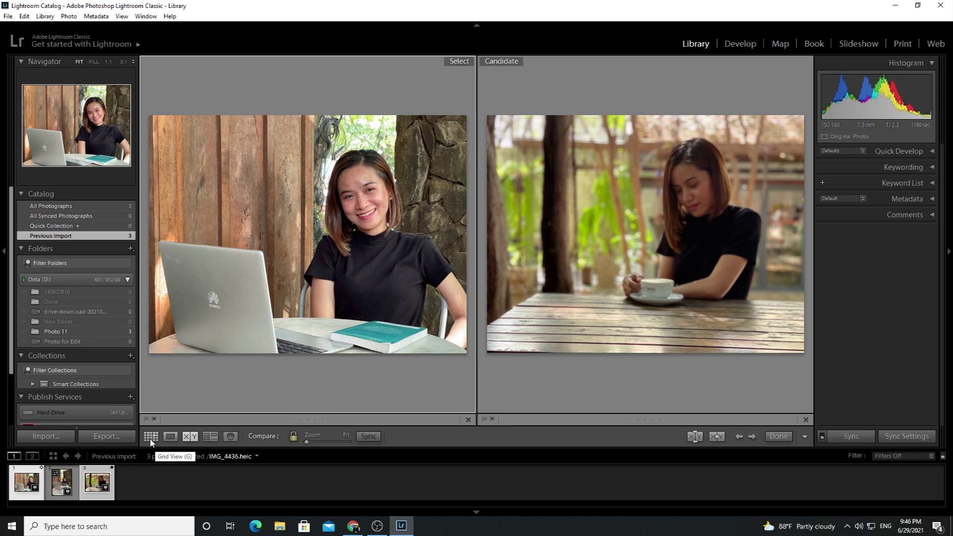
pyautogui.click(151, 437)
# Step: Deselect all three photos by clicking an empty area of the grid
pyautogui.click(349, 198)
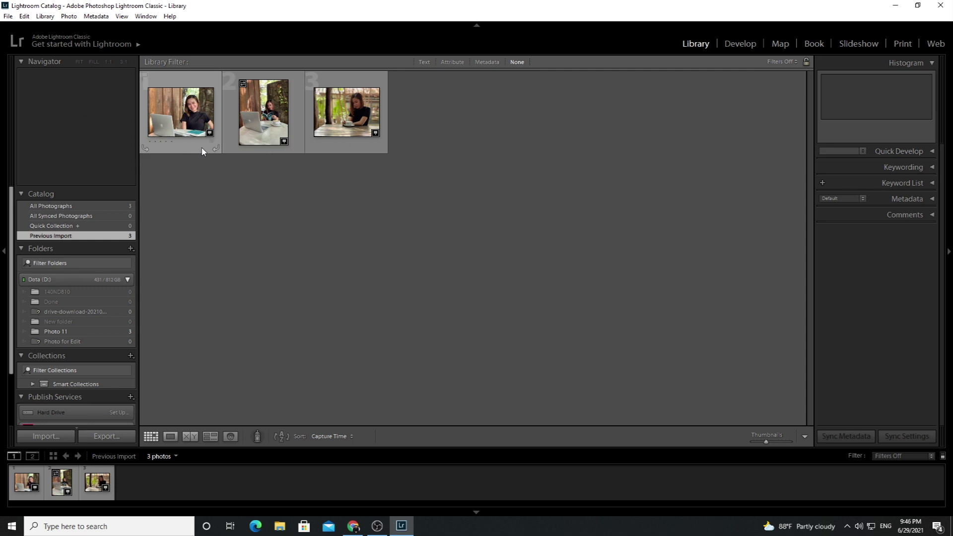